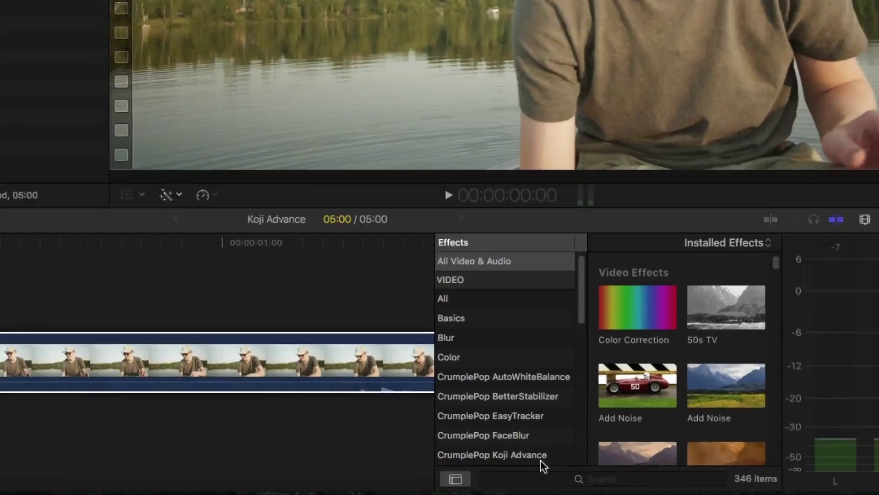
Step: Filter the Effects browser to CrumplePop Koji Advance and drop the effect onto the fishing clip
{"action": "left_click", "coordinate": [540, 459]}
{"action": "left_click_drag", "start_coordinate": [607, 323], "coordinate": [163, 358]}
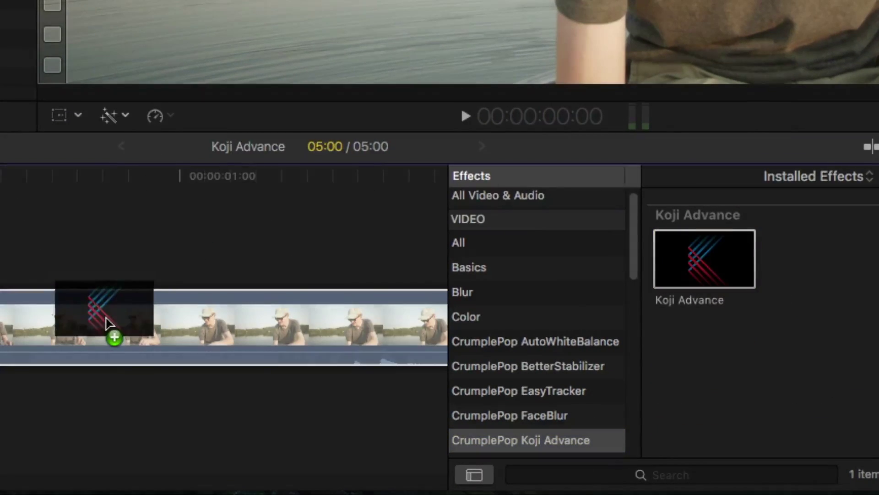
{"action": "left_click_drag", "start_coordinate": [106, 323], "coordinate": [106, 323]}
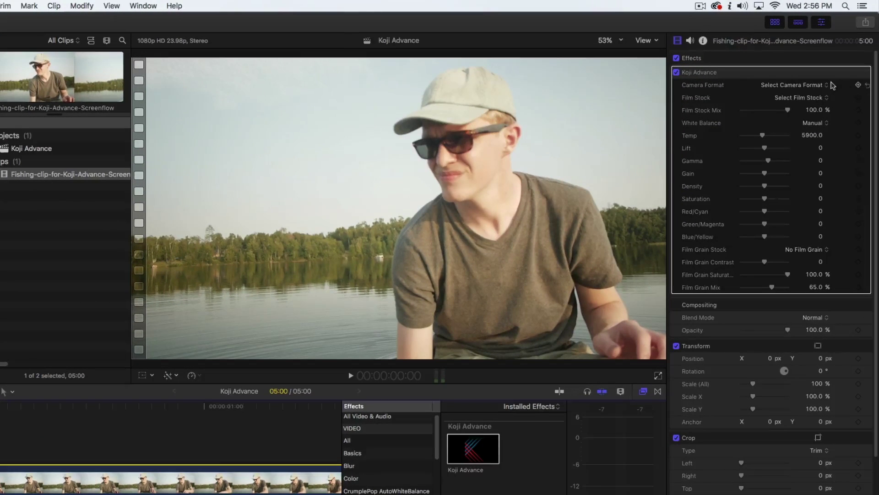
Step: Set Koji Advance camera format to Panasonic GH Series and film stock to 2393, keeping mix at 100%
{"action": "left_click", "coordinate": [831, 75]}
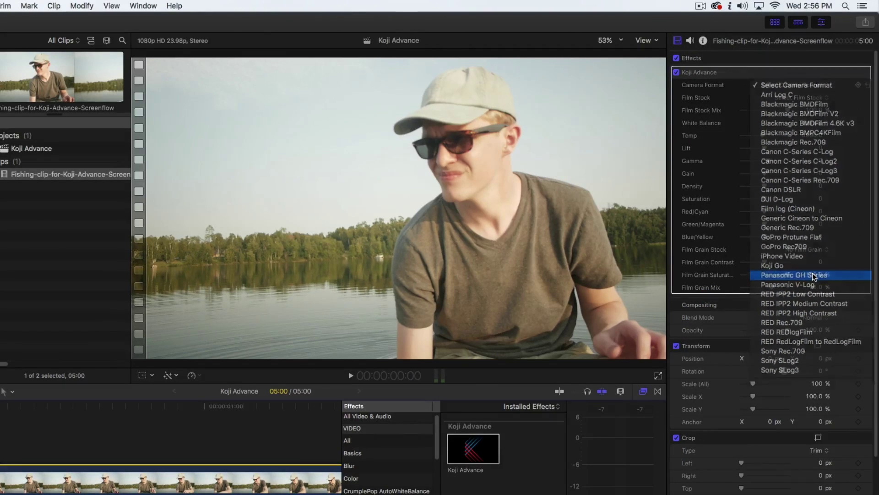
{"action": "left_click", "coordinate": [812, 275]}
{"action": "left_click", "coordinate": [827, 96]}
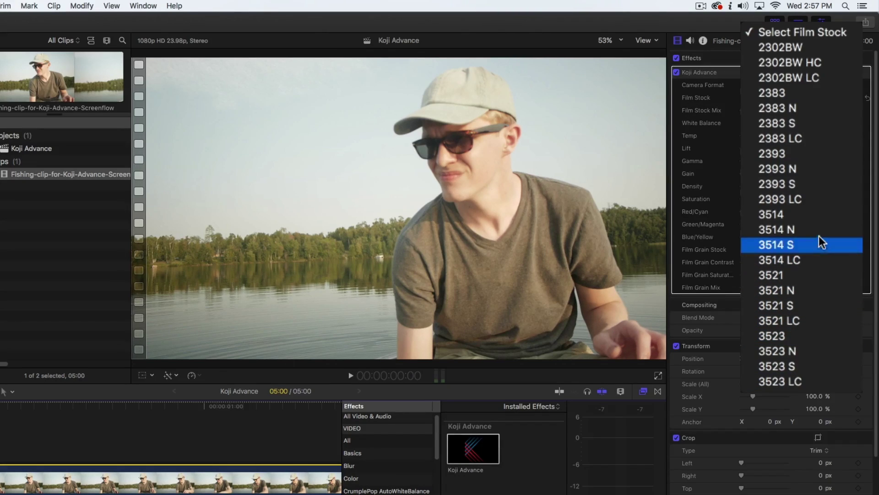
{"action": "left_click", "coordinate": [820, 157]}
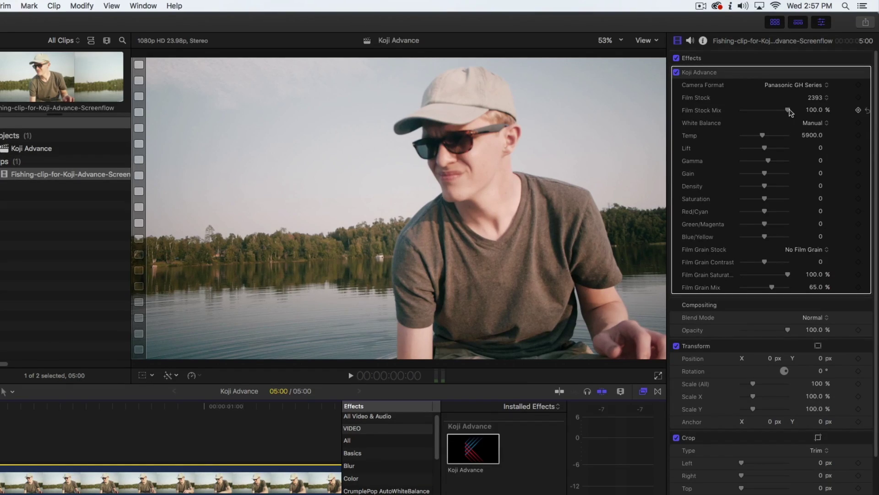
{"action": "mouse_move", "coordinate": [789, 110]}
{"action": "left_mouse_down"}
{"action": "mouse_move", "coordinate": [689, 109]}
{"action": "mouse_move", "coordinate": [782, 114]}
{"action": "left_mouse_up"}
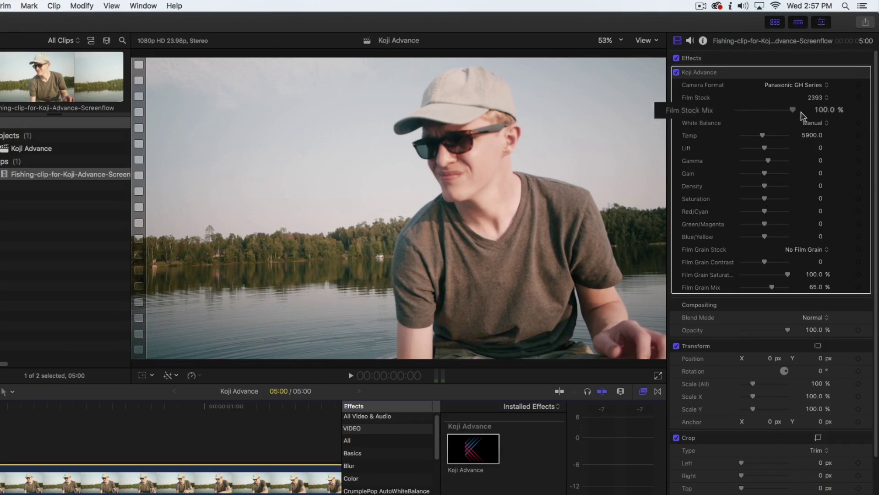
Step: Keep white balance on Manual and cool the Temp from 5900 to 5521.0
{"action": "left_click", "coordinate": [824, 124]}
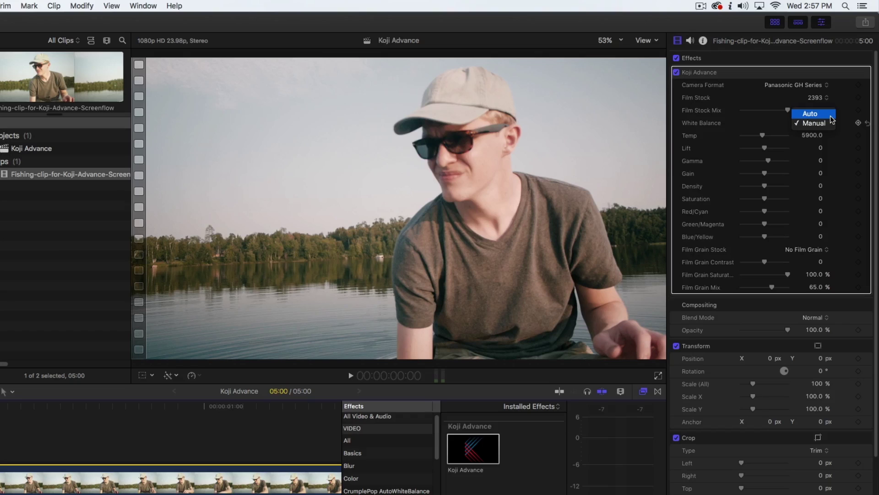
{"action": "left_click", "coordinate": [831, 115]}
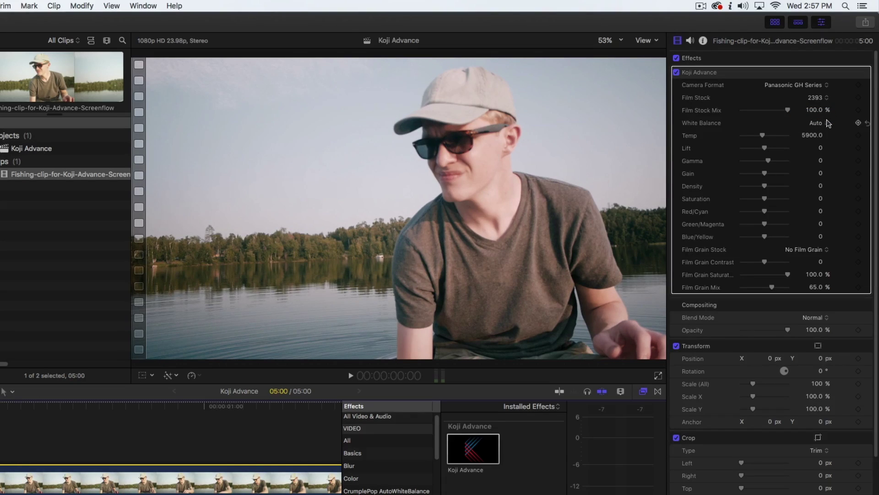
{"action": "left_click", "coordinate": [829, 124]}
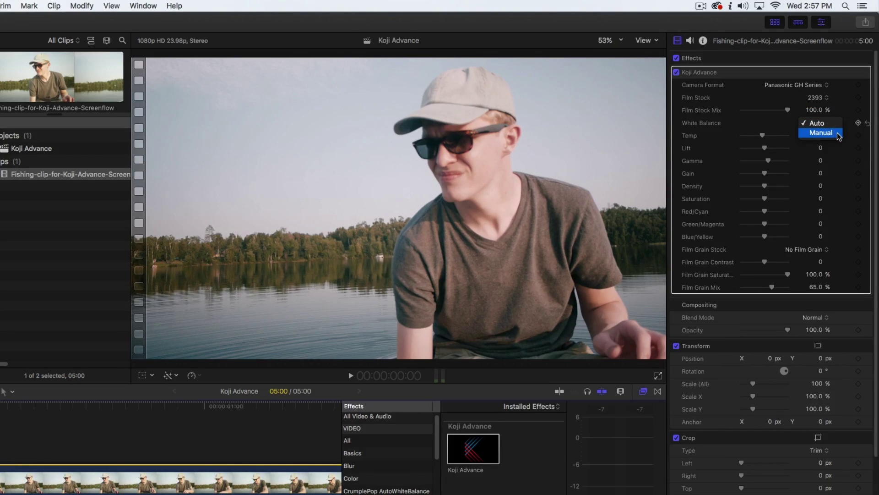
{"action": "left_click", "coordinate": [838, 134]}
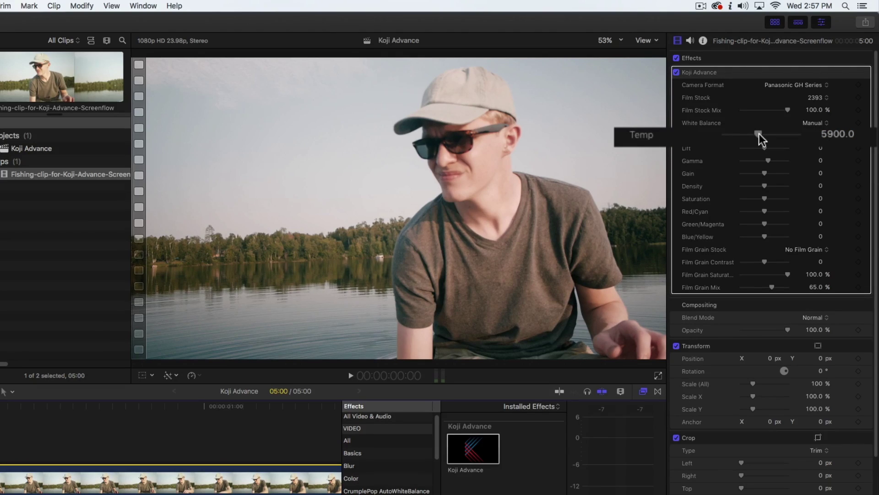
{"action": "left_click_drag", "start_coordinate": [758, 135], "coordinate": [757, 136]}
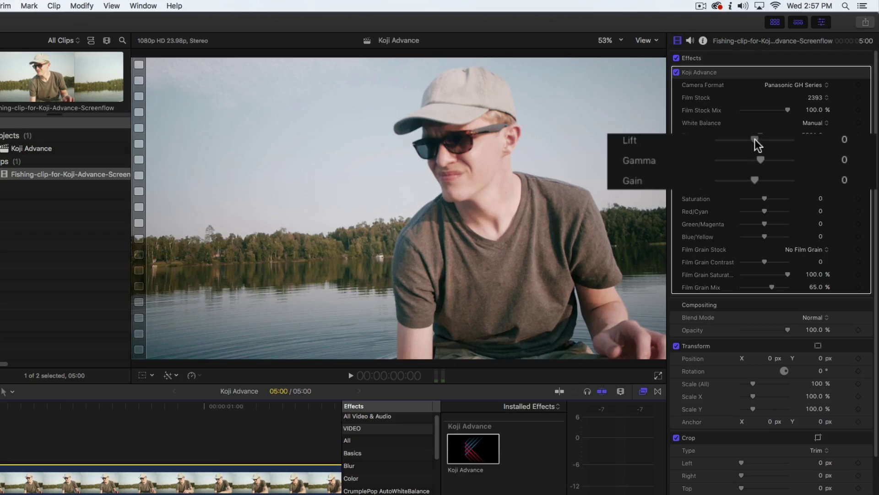
Step: Set Koji Advance Lift -0.03, Gamma 0.05, Gain -0.11 and Density 5.0
{"action": "left_click_drag", "start_coordinate": [755, 139], "coordinate": [749, 180]}
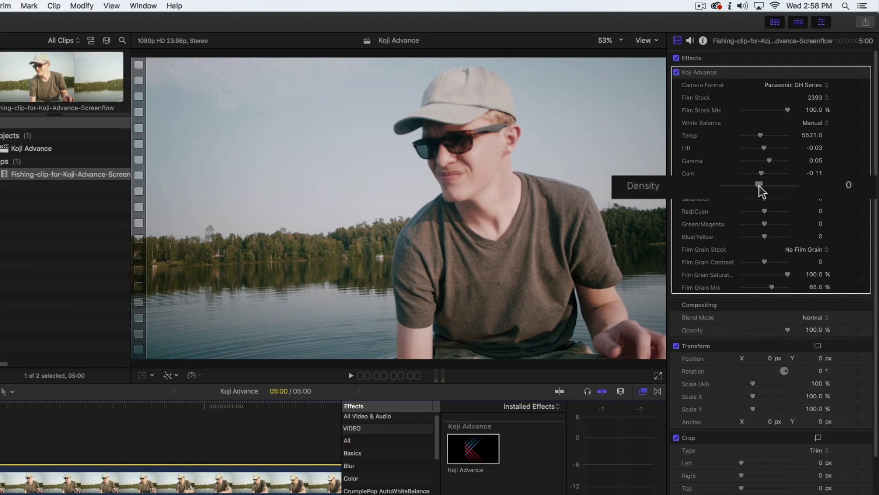
{"action": "mouse_move", "coordinate": [759, 184]}
{"action": "left_mouse_down"}
{"action": "mouse_move", "coordinate": [769, 185]}
{"action": "mouse_move", "coordinate": [750, 184]}
{"action": "mouse_move", "coordinate": [766, 187]}
{"action": "left_mouse_up"}
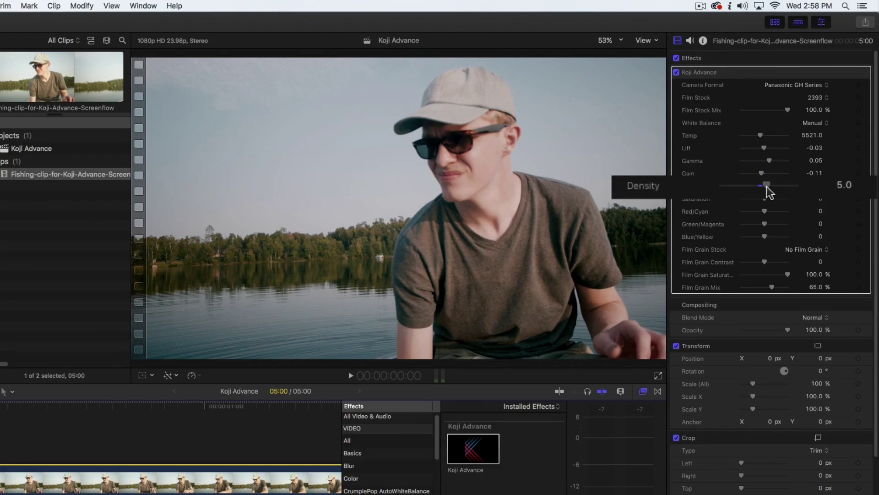
{"action": "left_click_drag", "start_coordinate": [768, 191], "coordinate": [771, 189]}
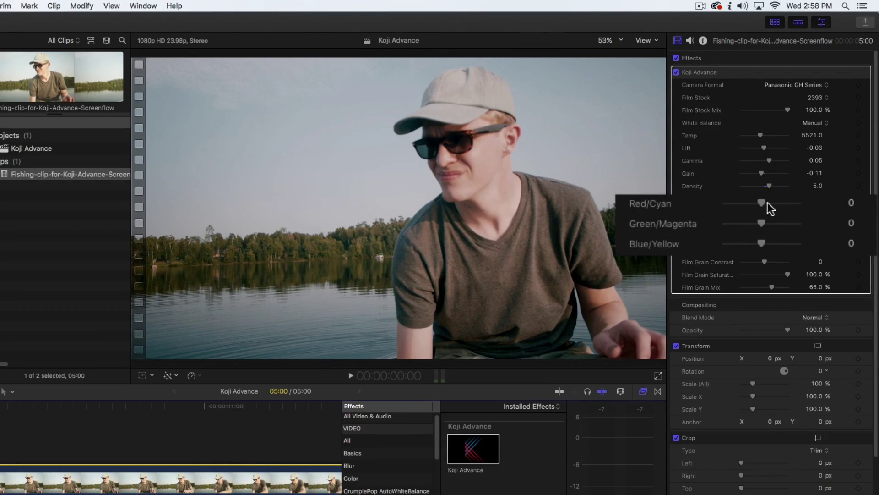
Step: Set colour balance to Red/Cyan 2.0 and Blue/Yellow 1.0
{"action": "mouse_move", "coordinate": [765, 202]}
{"action": "left_mouse_down"}
{"action": "mouse_move", "coordinate": [776, 203]}
{"action": "mouse_move", "coordinate": [768, 222]}
{"action": "mouse_move", "coordinate": [764, 204]}
{"action": "left_mouse_up"}
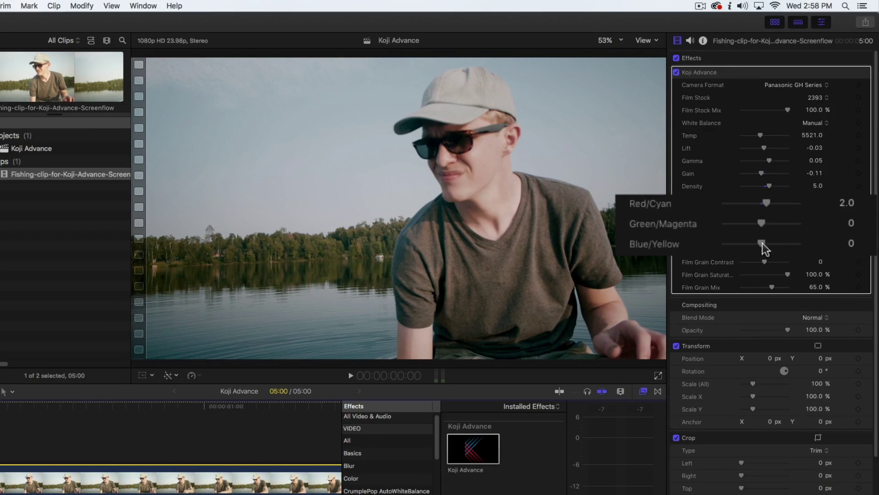
{"action": "left_click_drag", "start_coordinate": [762, 243], "coordinate": [764, 247]}
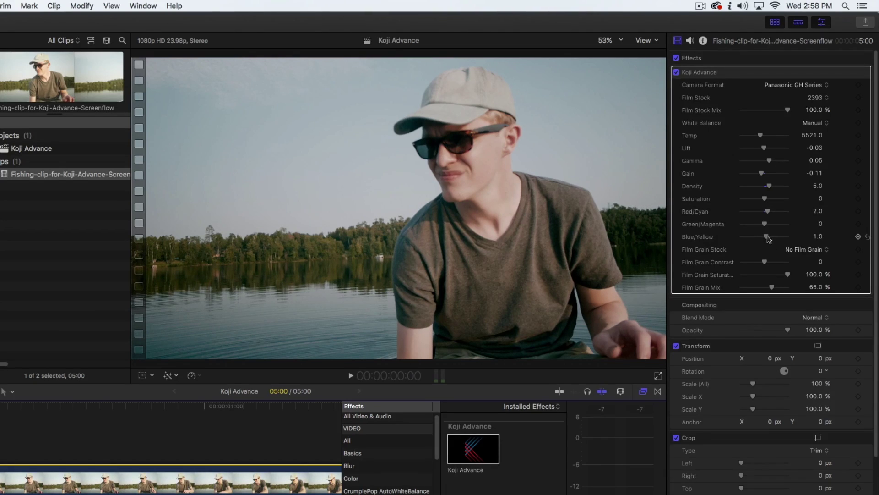
Step: Choose the 5279 film grain stock, adjust grain contrast, and set Film Grain Mix to 54.67%
{"action": "left_click", "coordinate": [828, 250]}
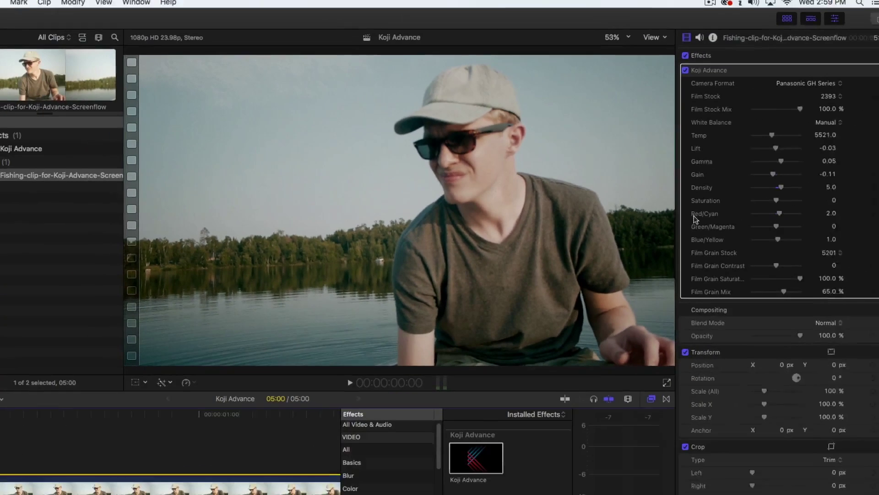
{"action": "left_click", "coordinate": [825, 251]}
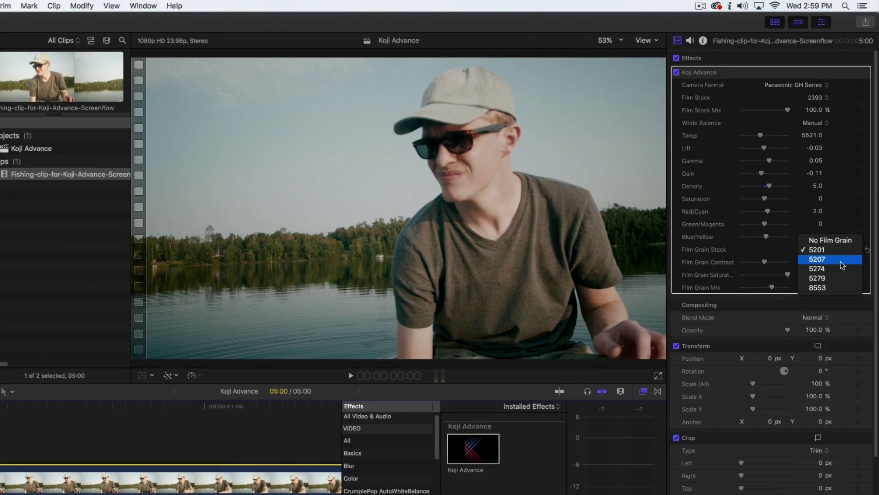
{"action": "left_click", "coordinate": [842, 278]}
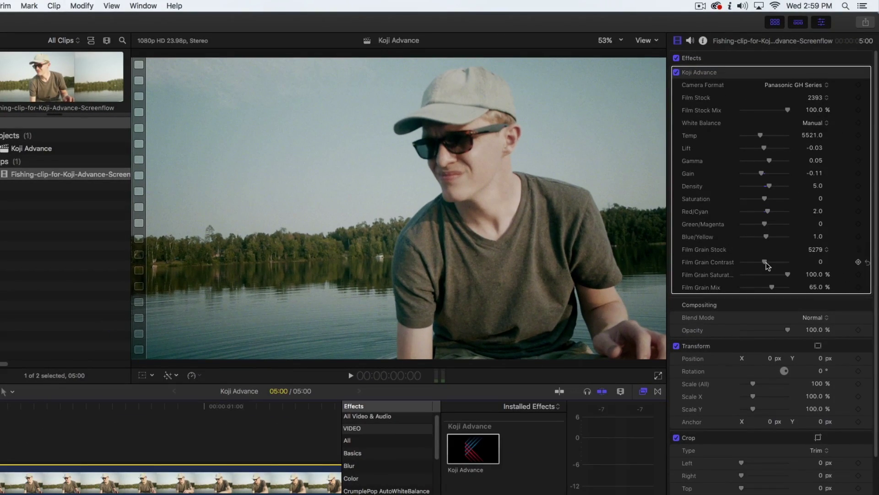
{"action": "left_click_drag", "start_coordinate": [747, 257], "coordinate": [749, 289]}
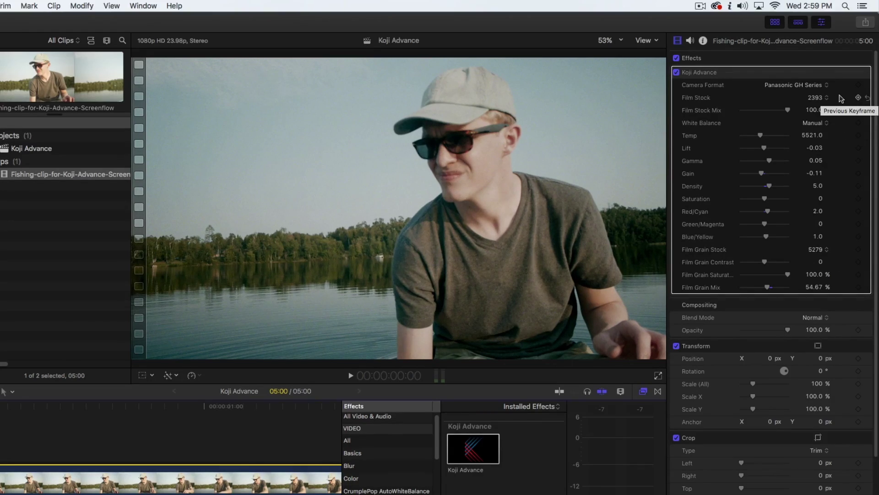
Step: Preview the 2302BW stock, return to 2393, and lower Film Stock Mix to 94.11%
{"action": "left_click", "coordinate": [817, 98]}
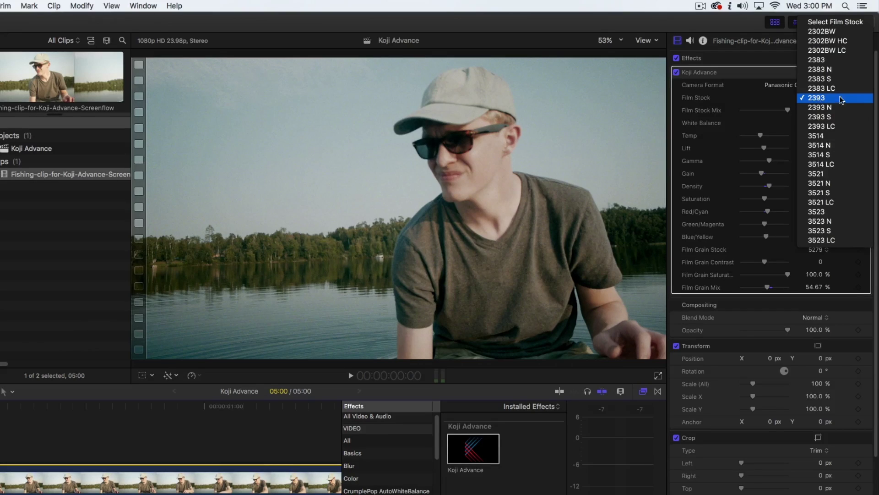
{"action": "left_click", "coordinate": [850, 31]}
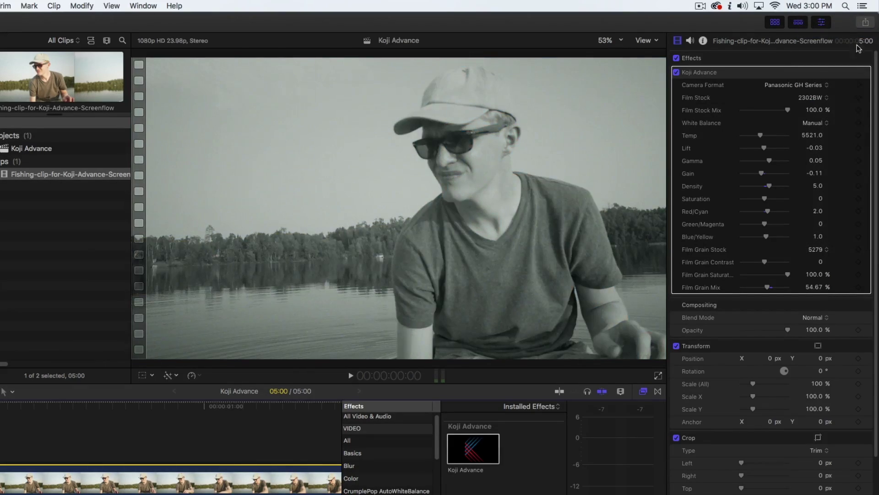
{"action": "left_click", "coordinate": [825, 99]}
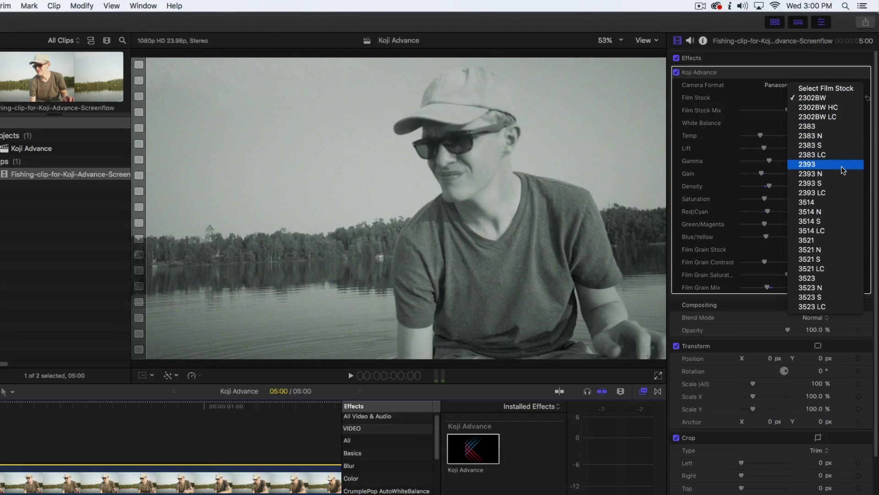
{"action": "left_click", "coordinate": [808, 164]}
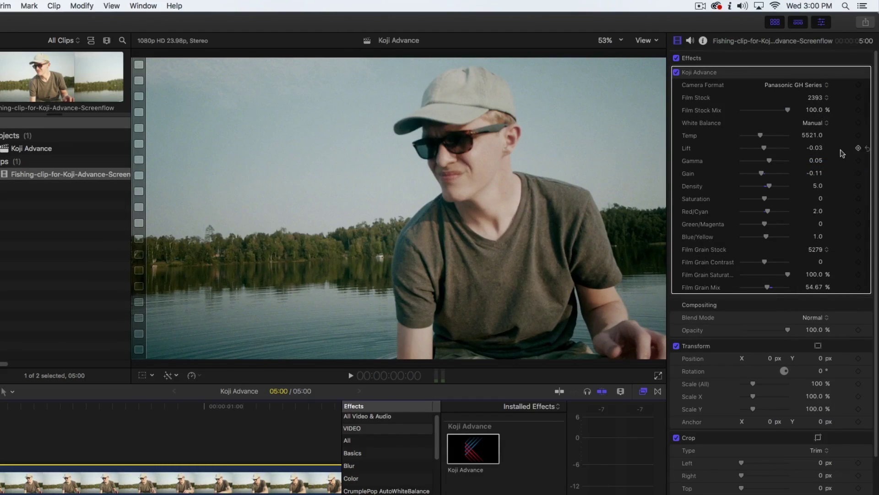
{"action": "left_click_drag", "start_coordinate": [789, 110], "coordinate": [785, 110]}
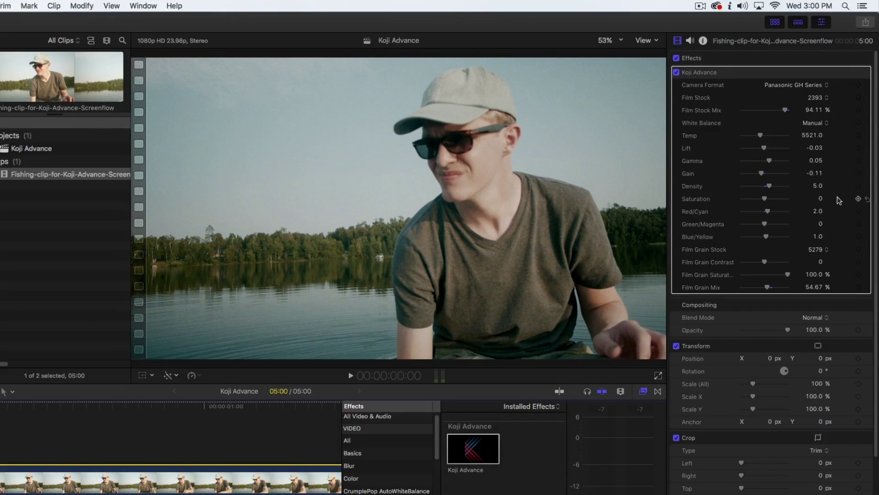
Step: Try the 3521 film stock, then settle on 2383
{"action": "left_click", "coordinate": [821, 99]}
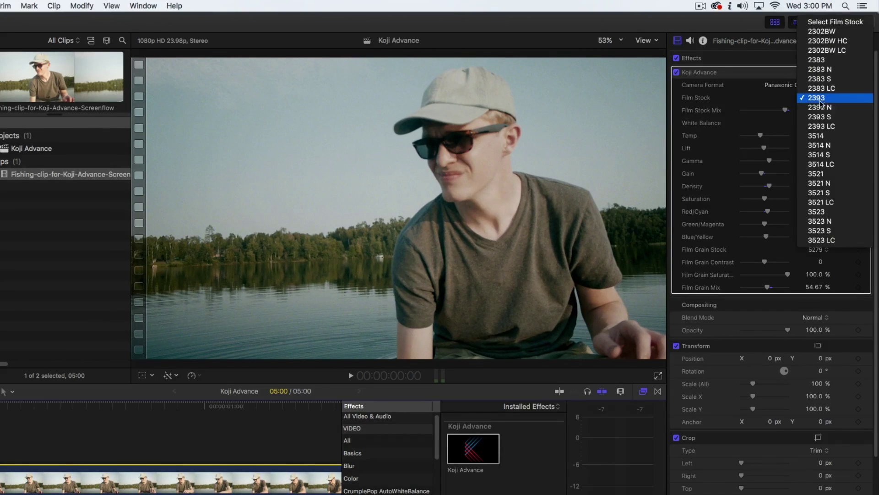
{"action": "left_click", "coordinate": [839, 178]}
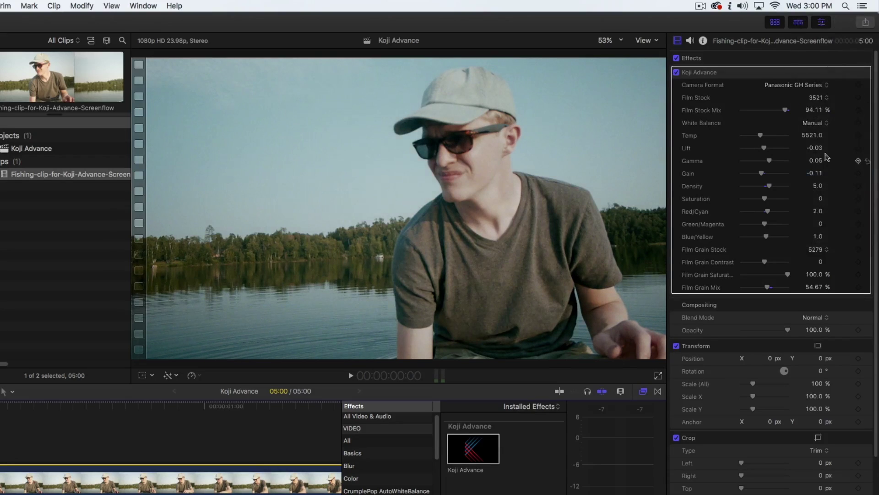
{"action": "left_click", "coordinate": [820, 98]}
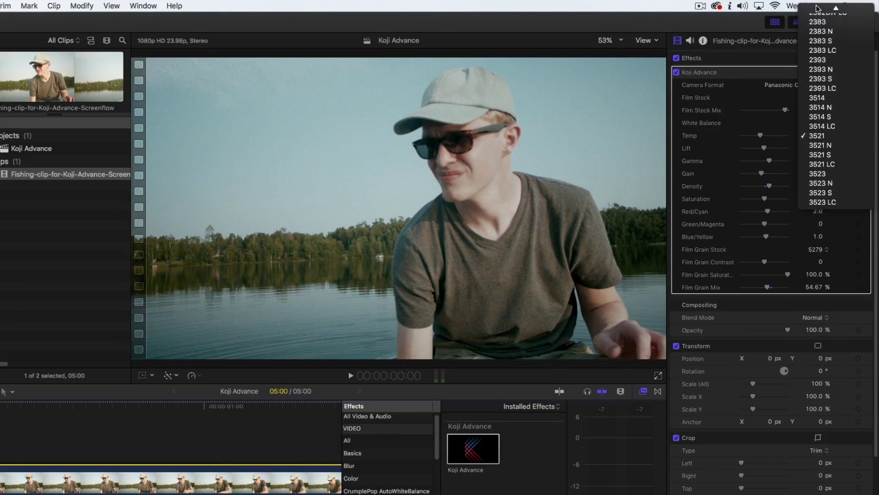
{"action": "left_click", "coordinate": [823, 47]}
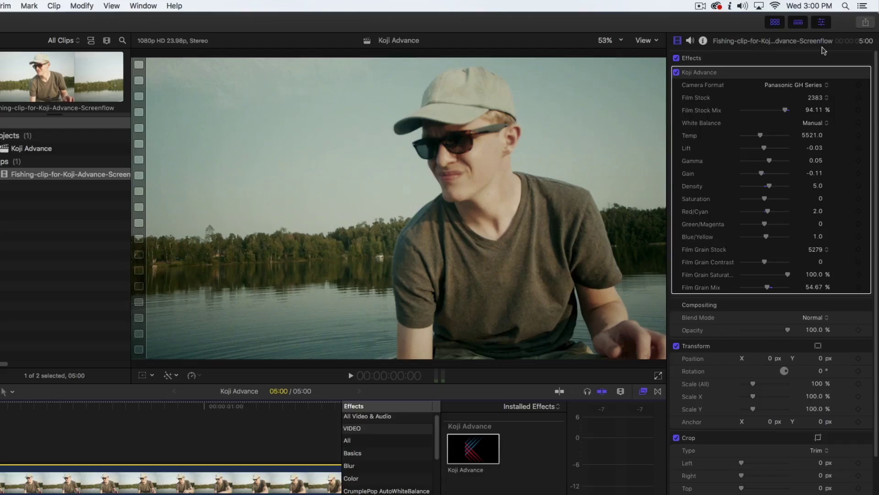